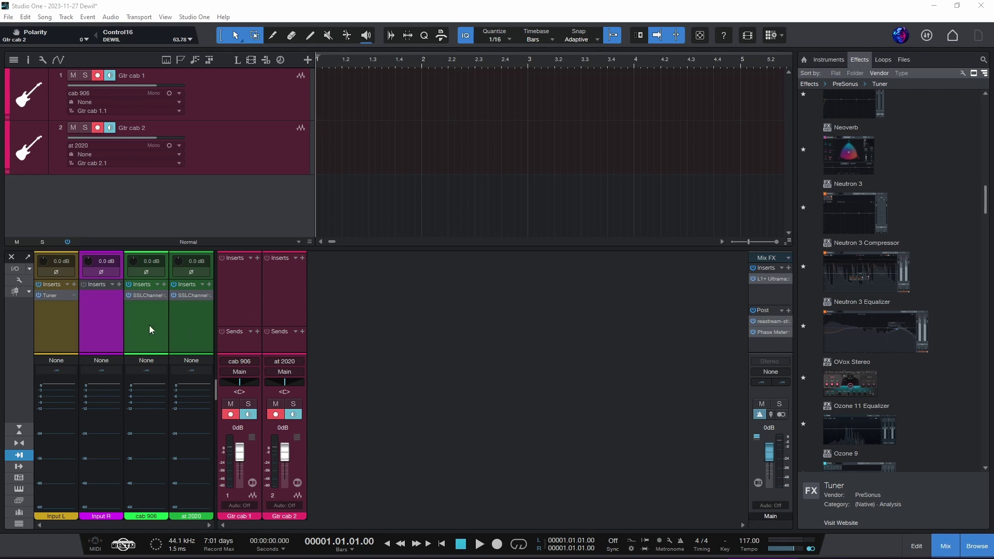
Check the SSLChannel on the cab 906 input, and set the expander range on the at 2020 input's SSLChannel to 11.3 dB
left_click(145, 297)
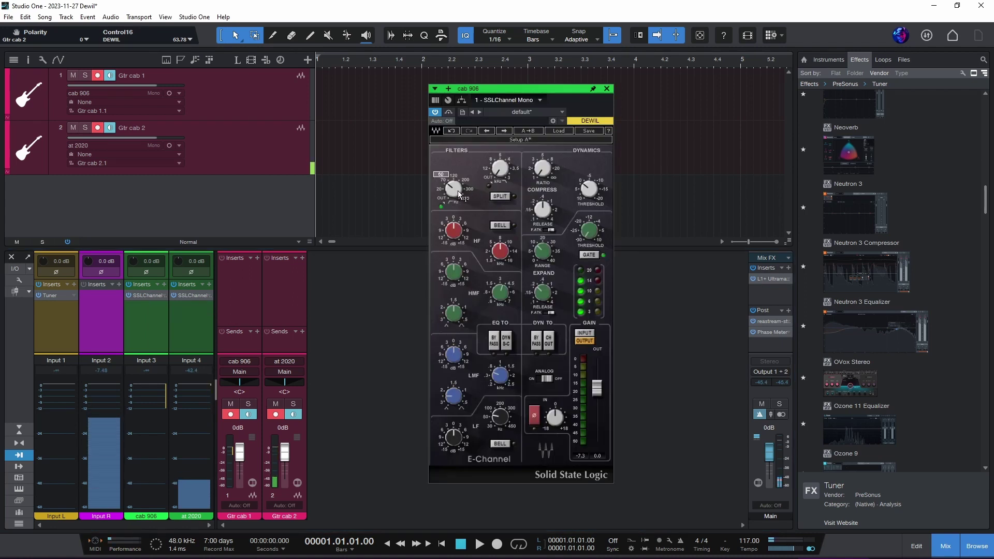
mouse_move(542, 253)
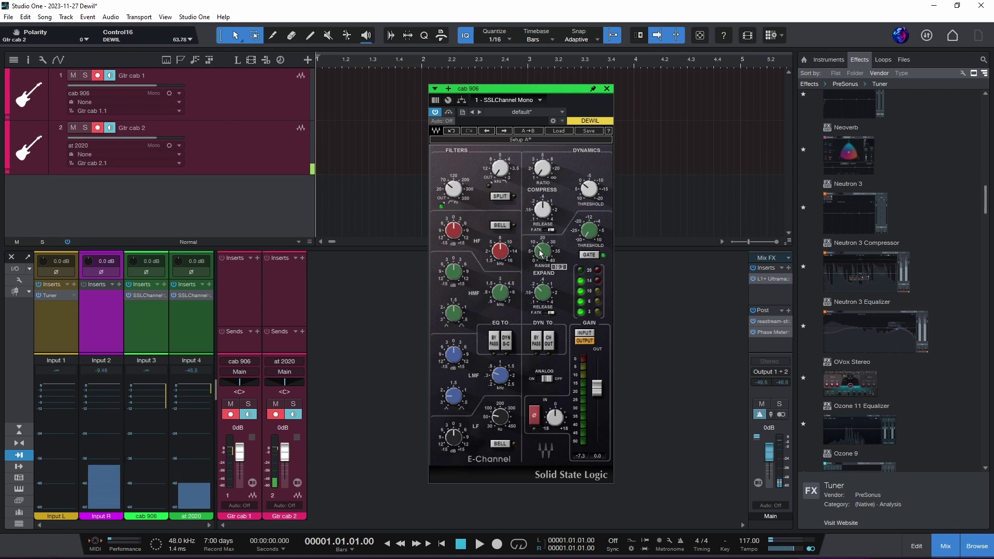
left_click(193, 295)
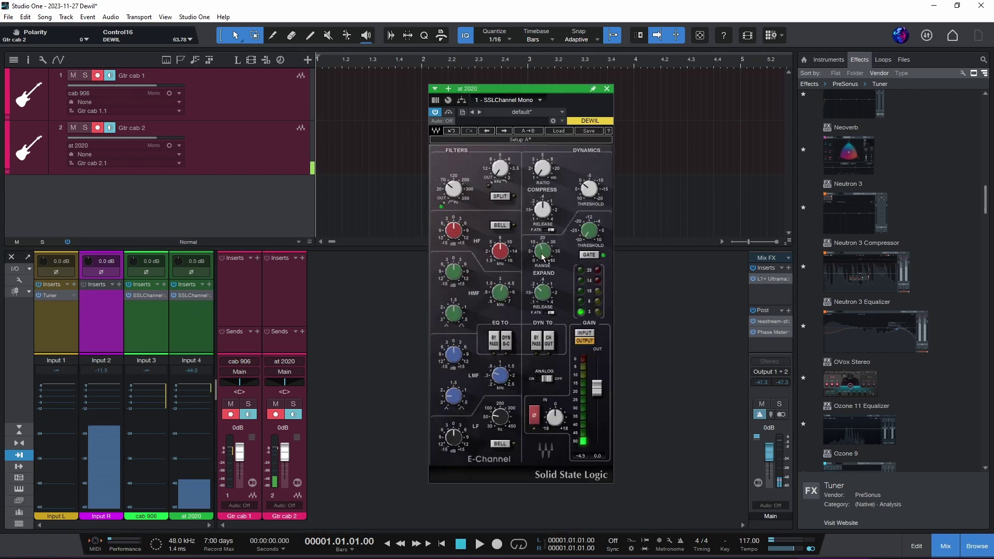
scroll(543, 251, "up", 10)
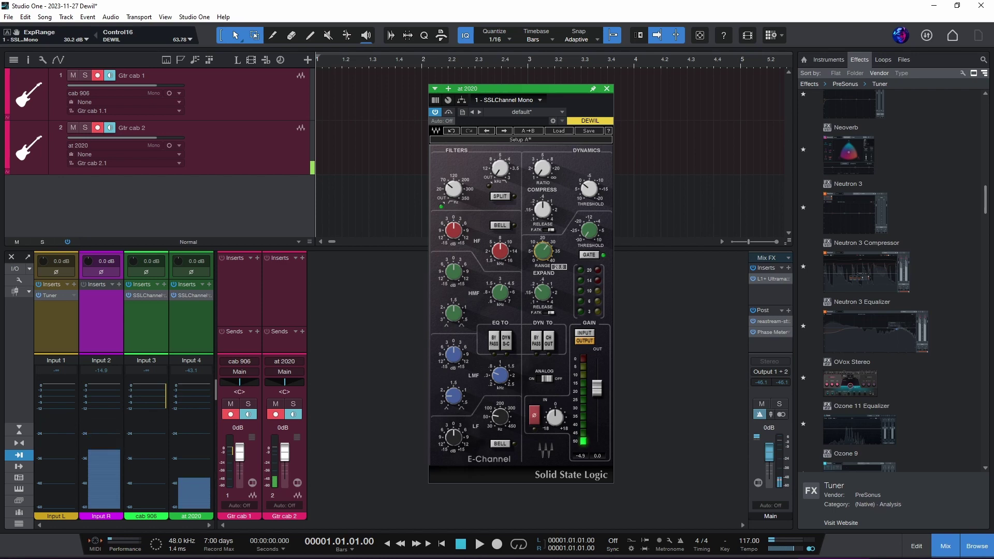
scroll(543, 250, "up", 3)
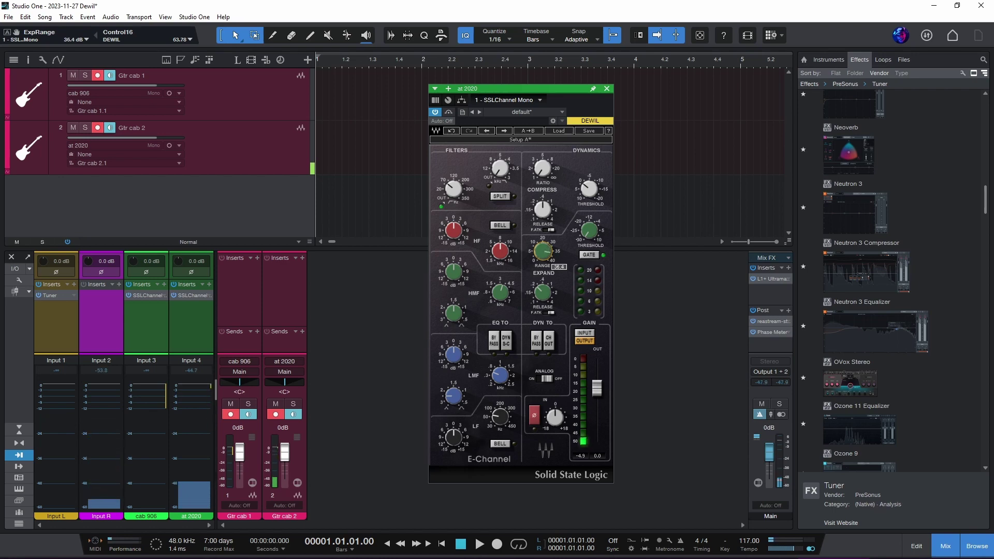
scroll(543, 251, "down", 13)
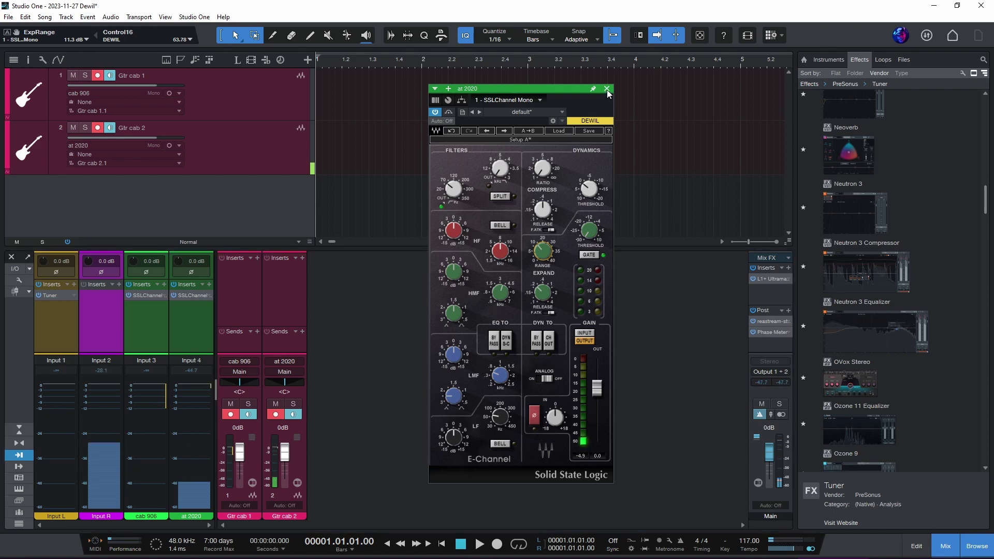
left_click(337, 300)
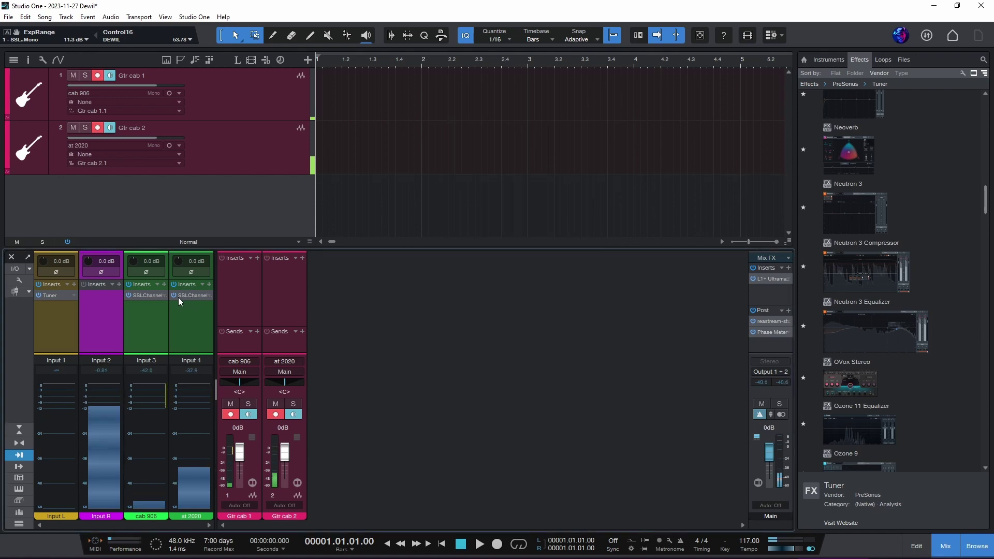
Inspect the filter settings in the SSLChannel on the cab 906 input and close the plugin window
left_click(155, 297)
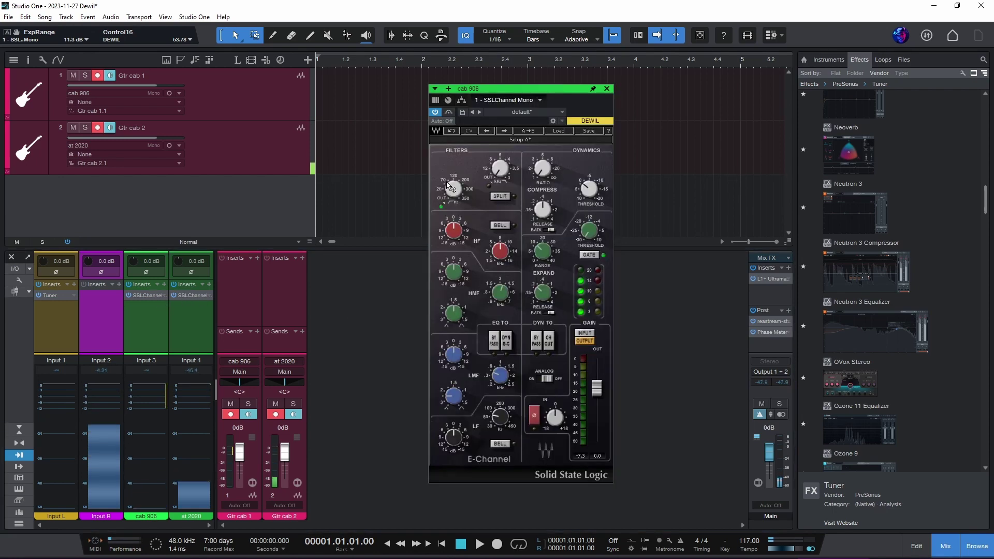
left_click(608, 89)
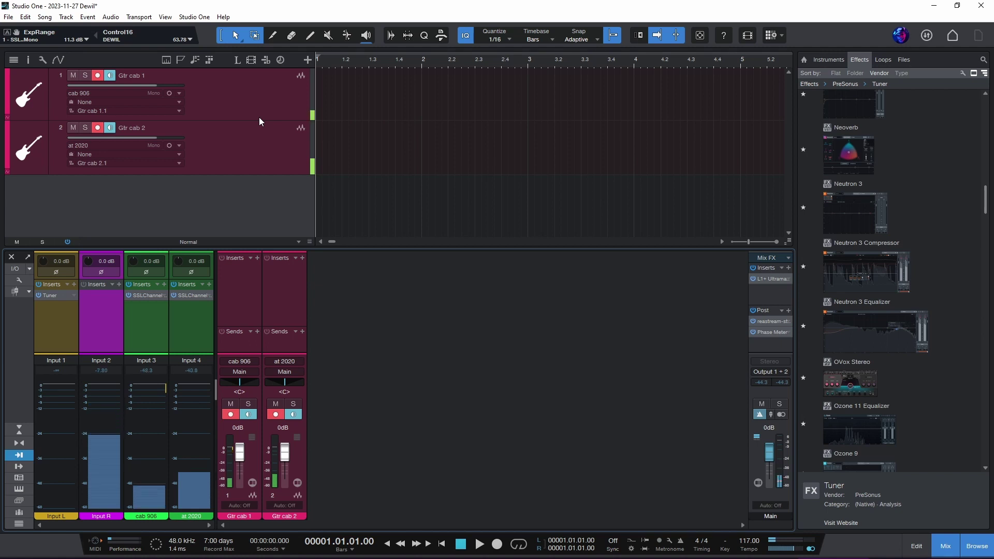
Record a guitar take simultaneously on the Gtr cab 1 and Gtr cab 2 tracks
key("KP_Multiply")
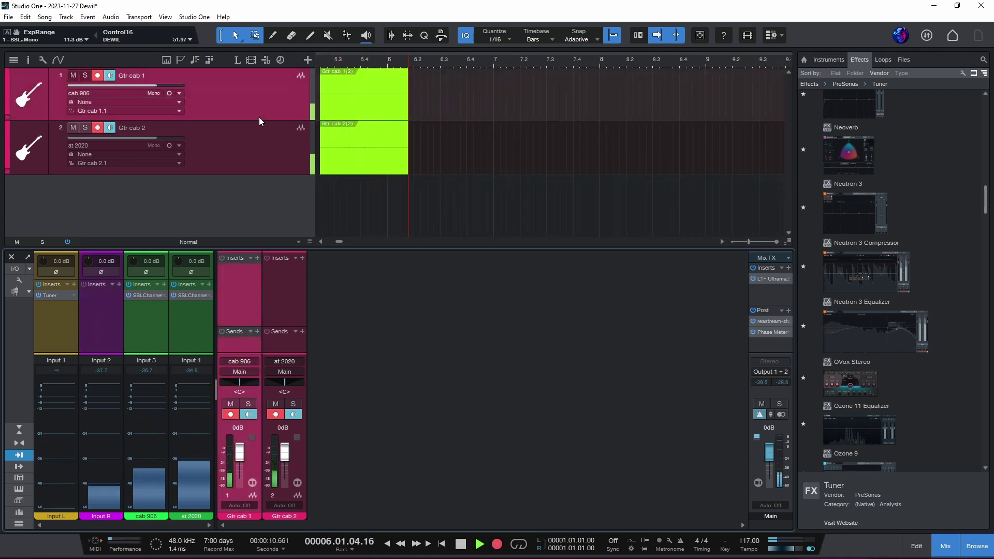
key("space")
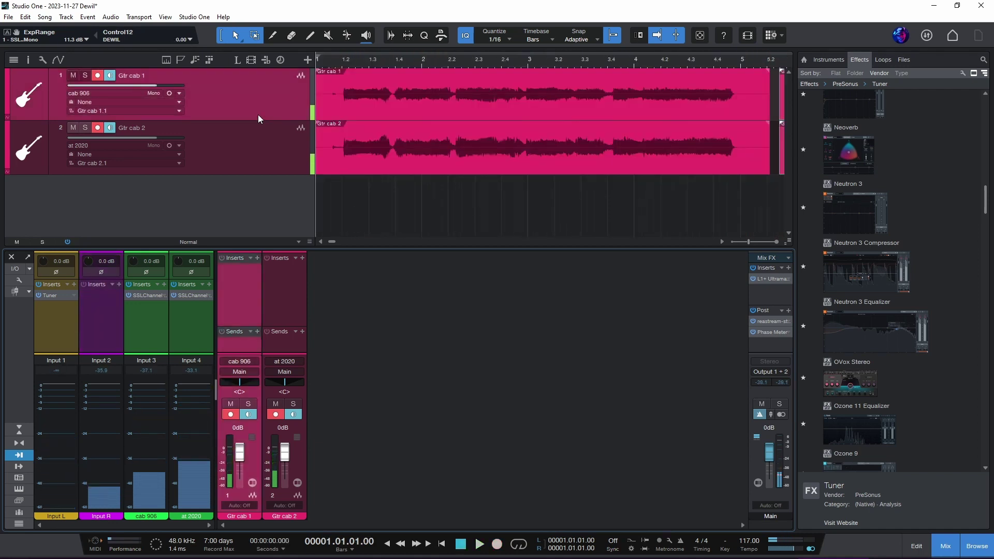
Remove the short extra take that follows the first recording on both guitar tracks
left_click(741, 242)
key("KP_Multiply")
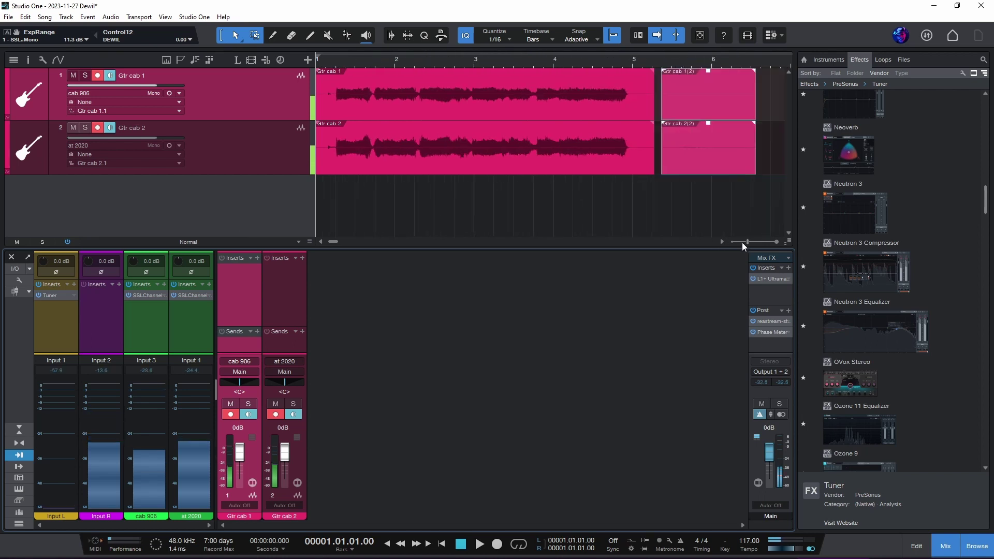
key("space")
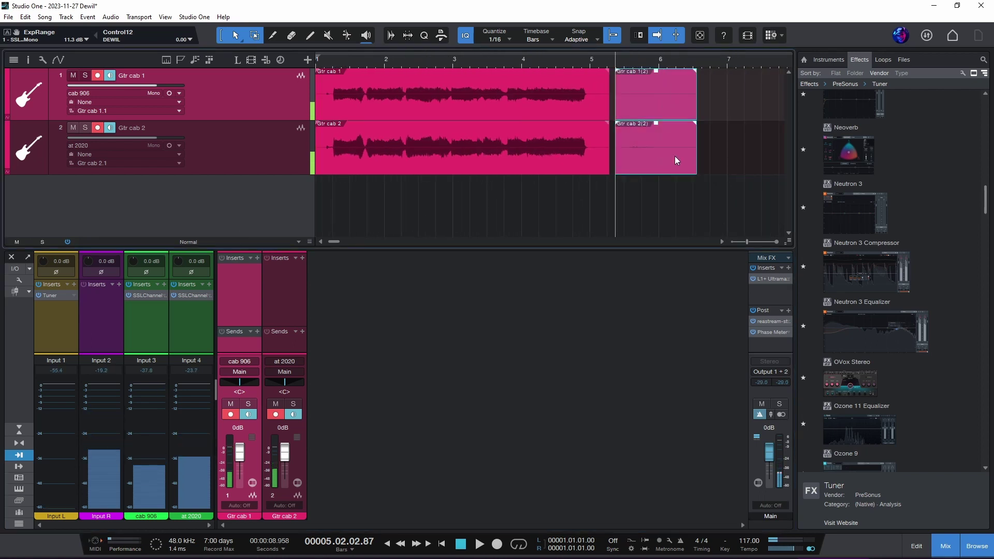
key("ctrl+z")
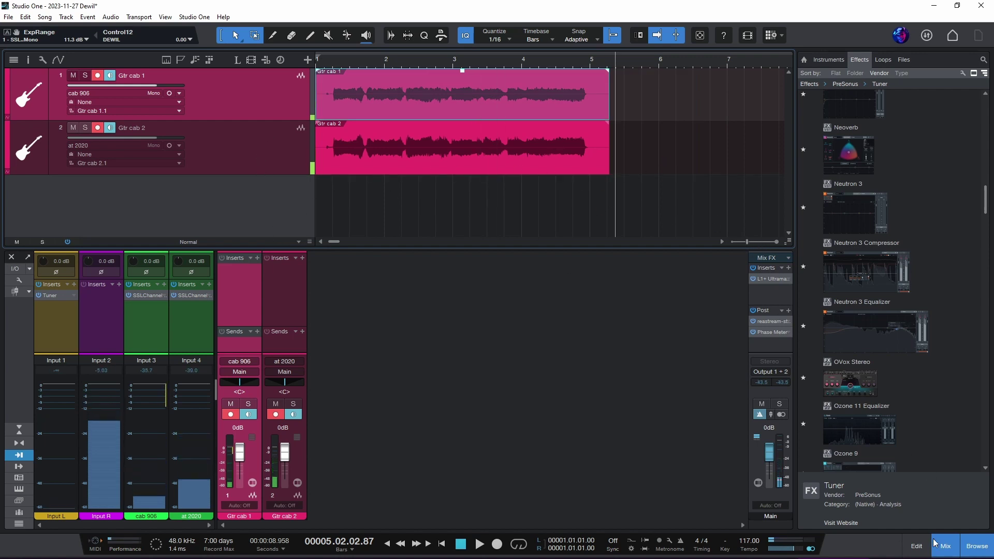
Hide the console, enlarge the tracks to X-Large height and compare the polarity of both recorded waveforms close up just before bar 5
key("F3")
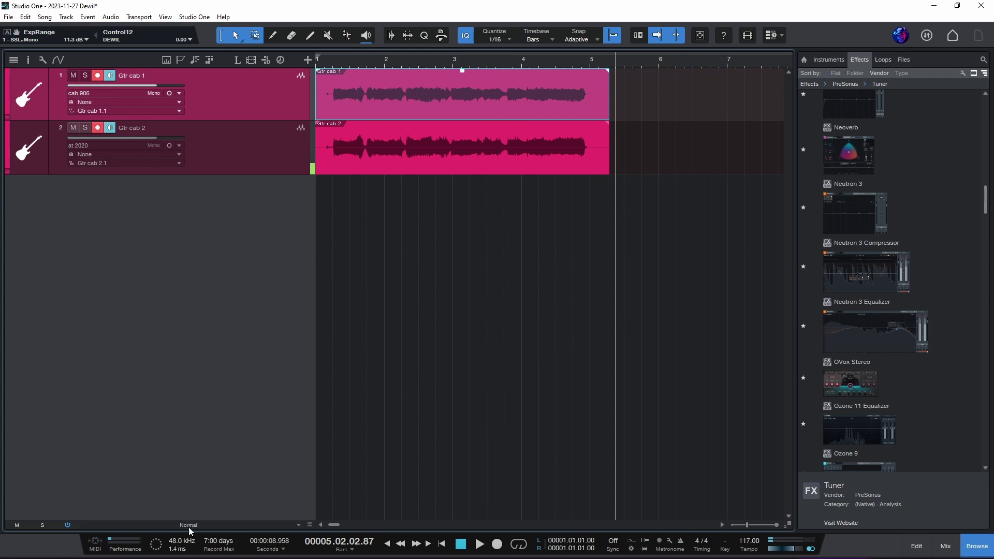
scroll(188, 527, "down", 3)
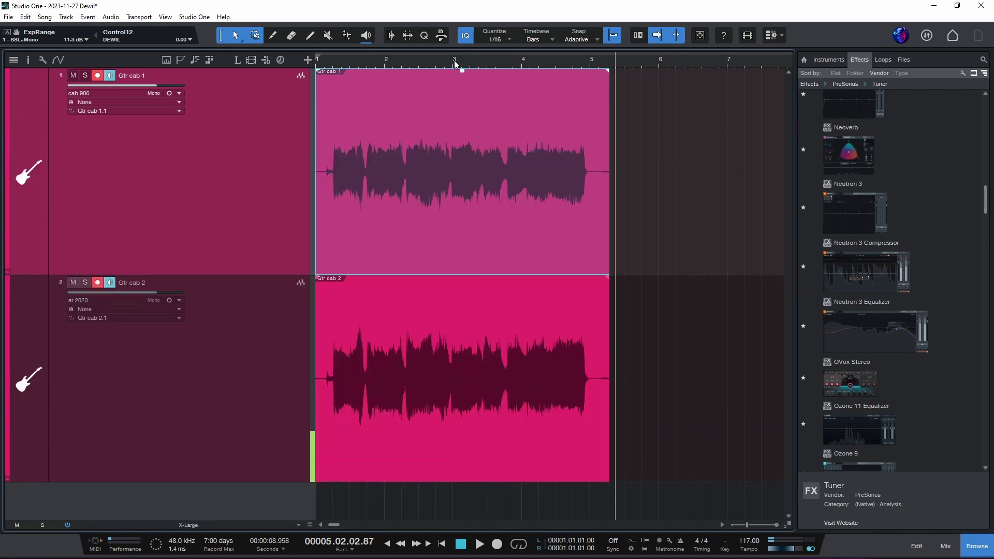
key("w")
left_click_drag(448, 70, 325, 63)
key("e")
key("e")
key("e")
key("e")
key("e")
key("e")
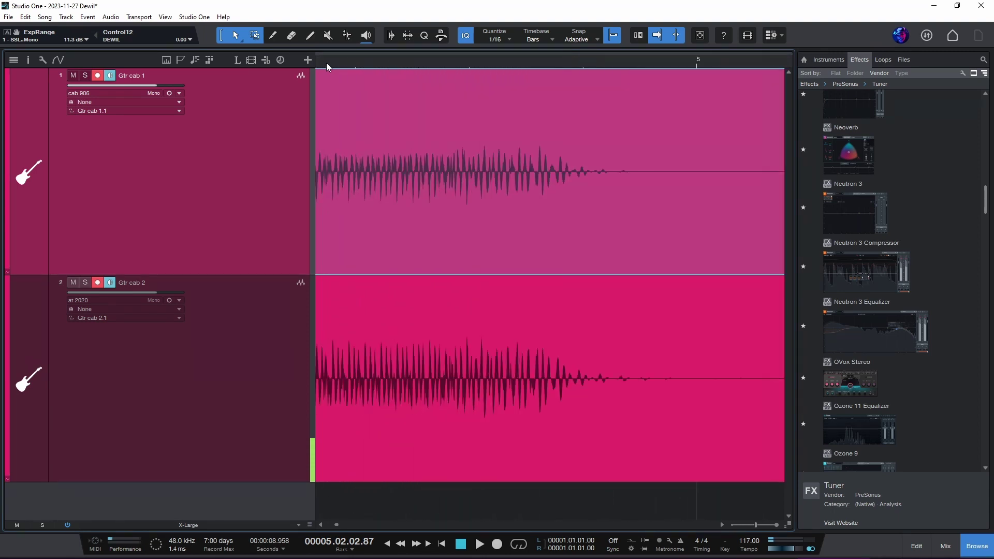
key("e")
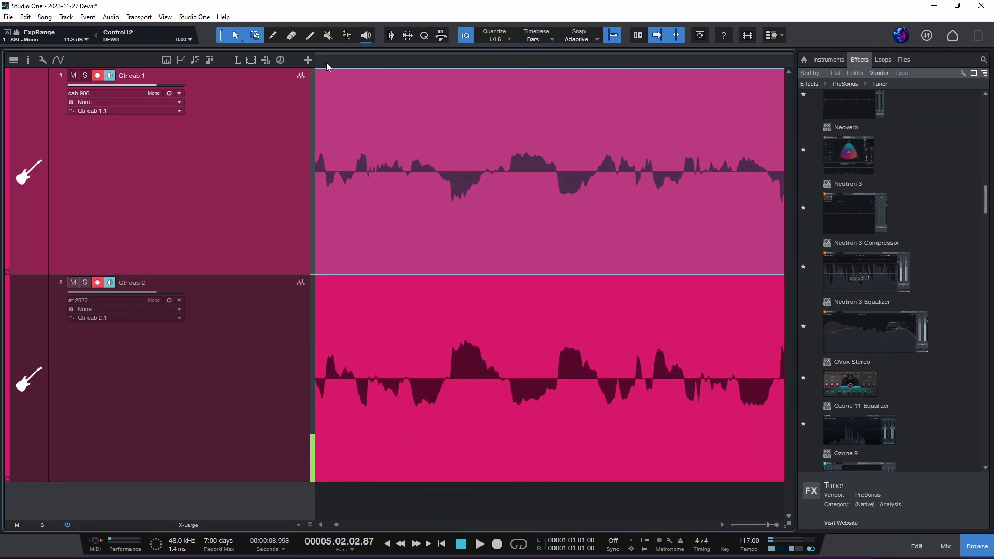
key("w")
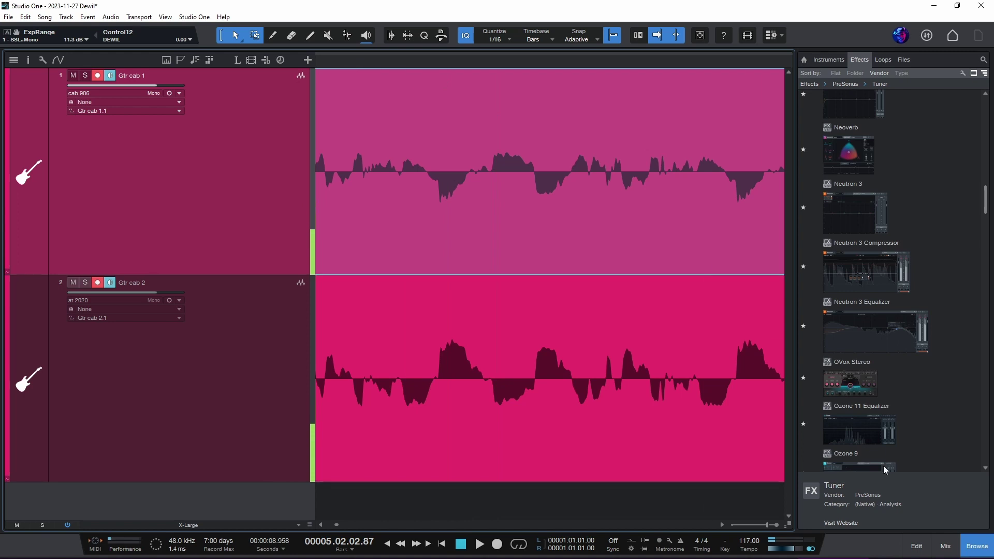
Set the track height to Large, show the console again and invert the polarity of the cab 906 input
left_click(950, 541)
left_click(951, 542)
scroll(196, 524, "down", 2)
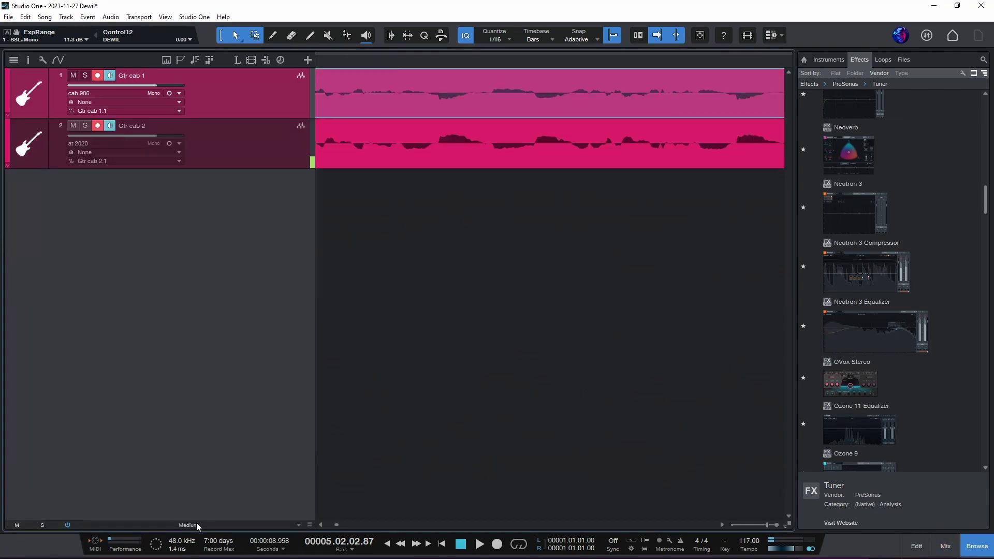
scroll(197, 526, "up", 1)
scroll(433, 57, "up", 4)
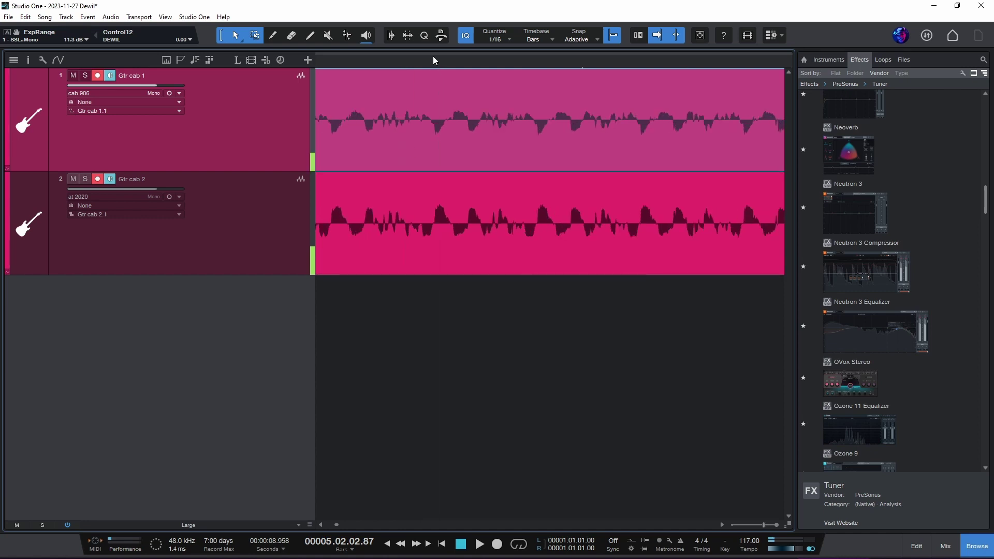
scroll(433, 55, "down", 2)
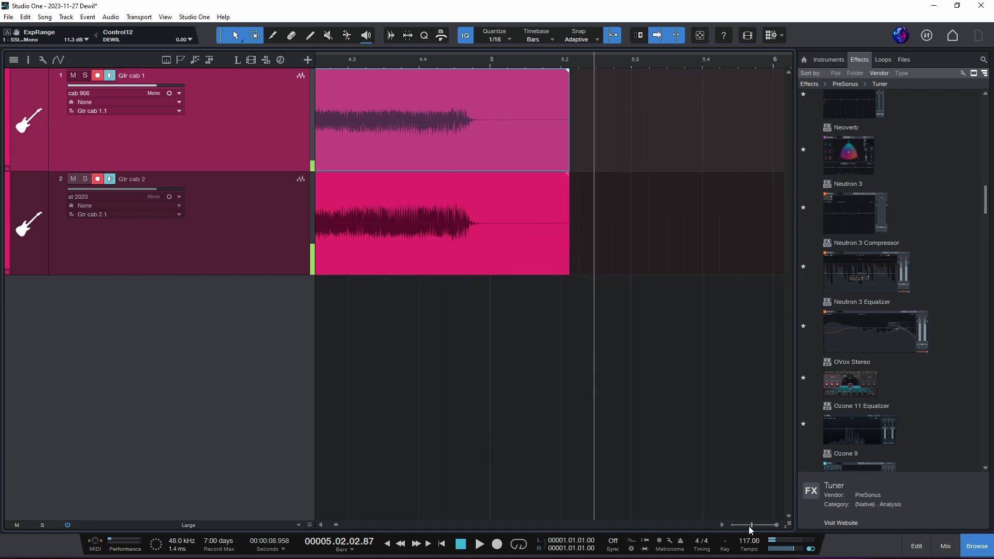
left_click_drag(749, 526, 744, 526)
left_click(946, 546)
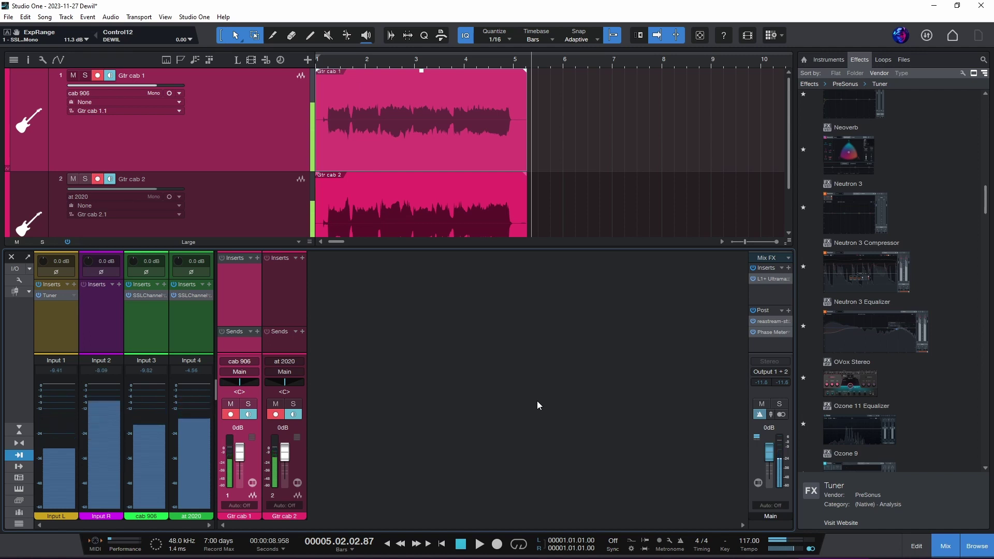
left_click(148, 272)
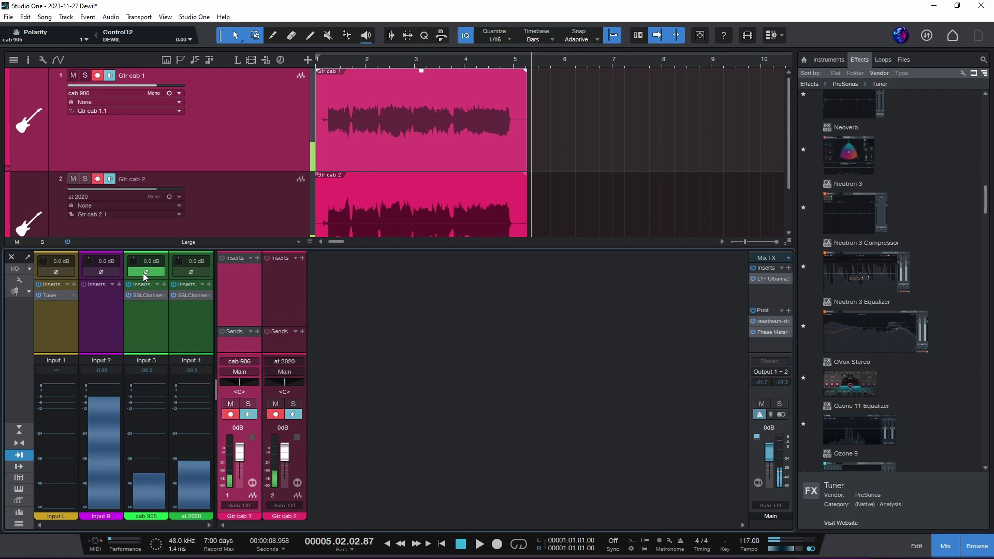
Record a second guitar take on both tracks, starting just after the first take at bar 5, beat 3
left_click(529, 62)
left_click(538, 60)
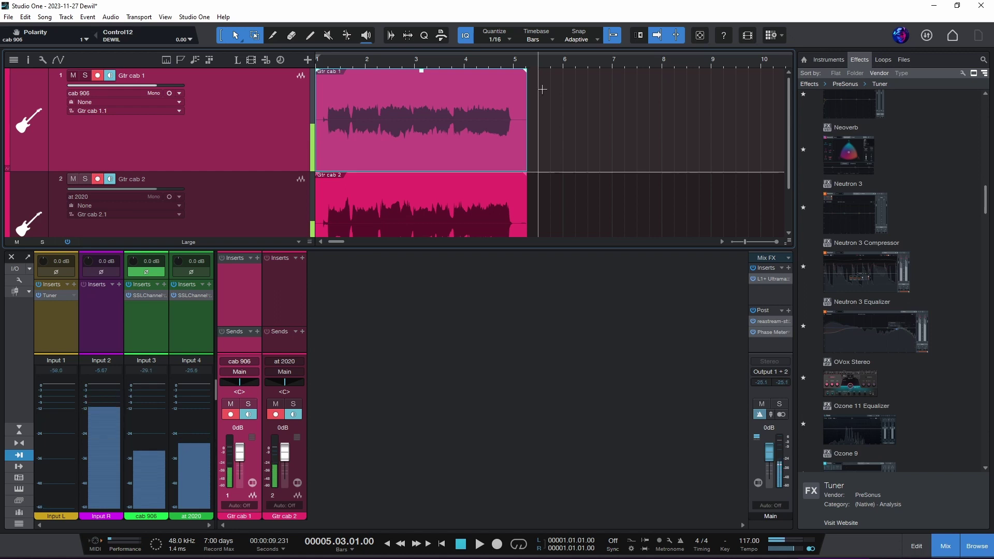
left_click(497, 548)
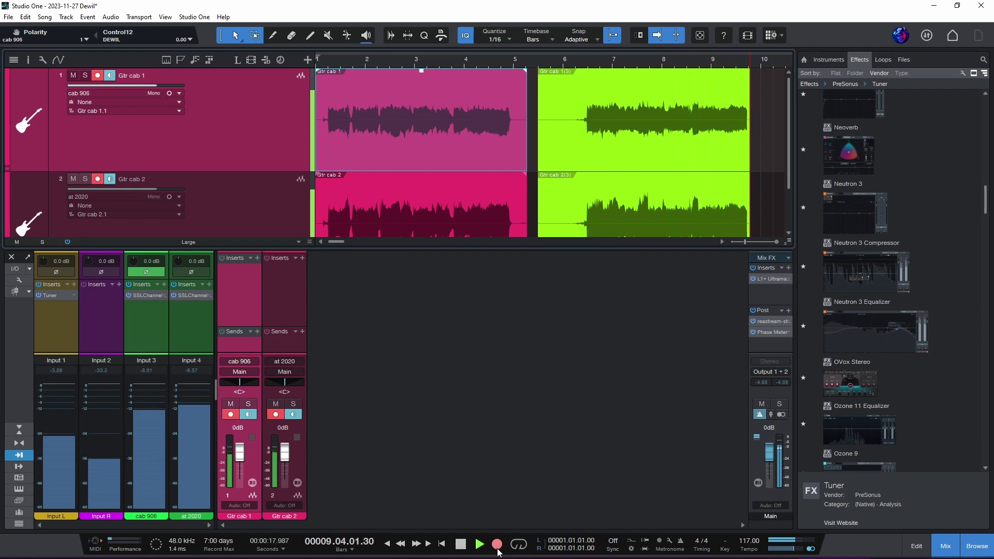
left_click(496, 544)
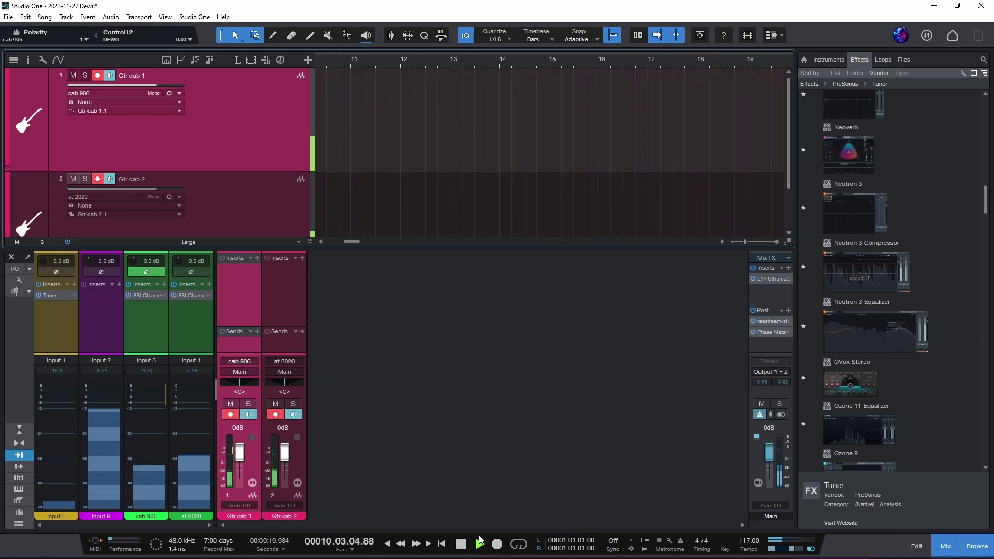
key("space")
Hide the console and compare the second take's two waveforms close up just before bar 7, beat 4
left_click_drag(351, 242, 343, 241)
scroll(472, 97, "down", 1)
scroll(473, 98, "up", 1)
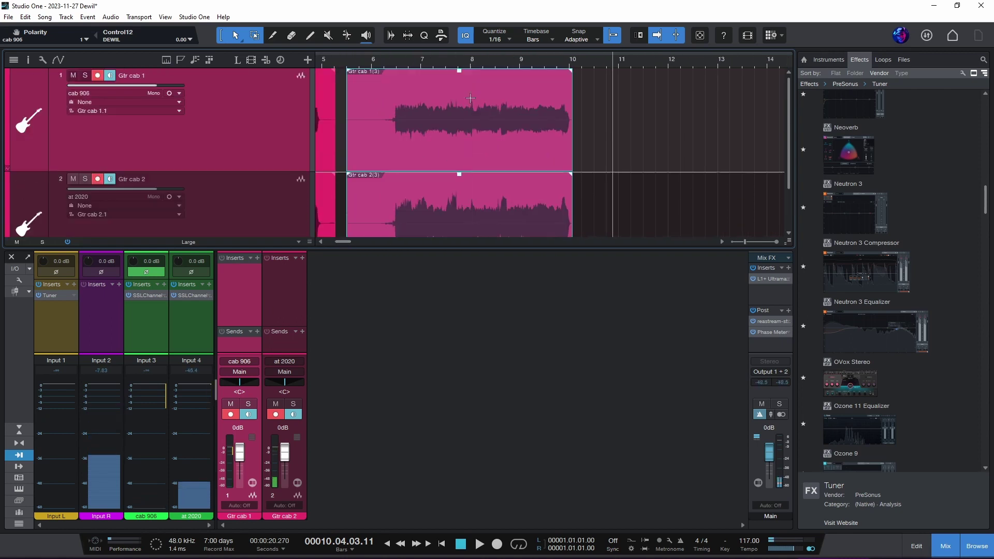
key("F3")
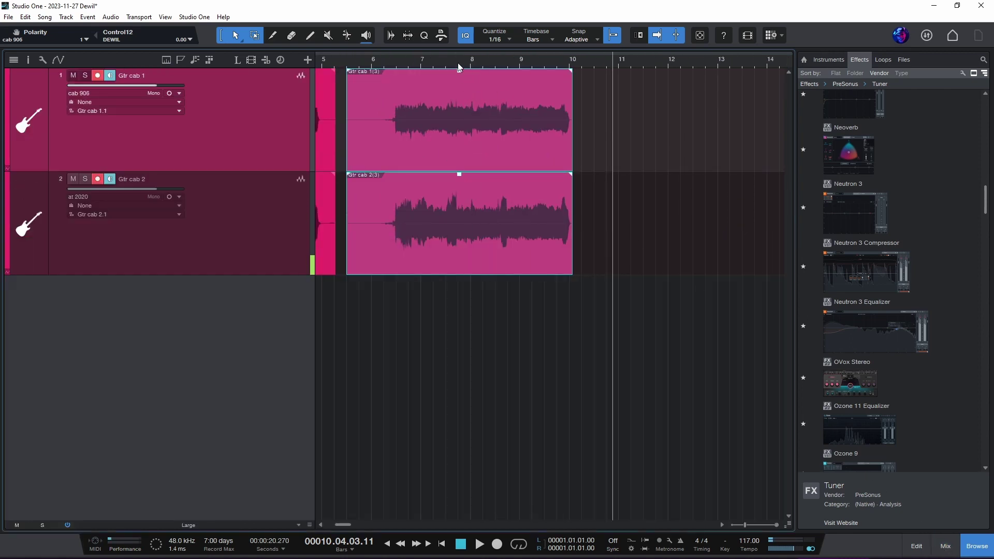
scroll(458, 60, "up", 5)
scroll(457, 60, "up", 8)
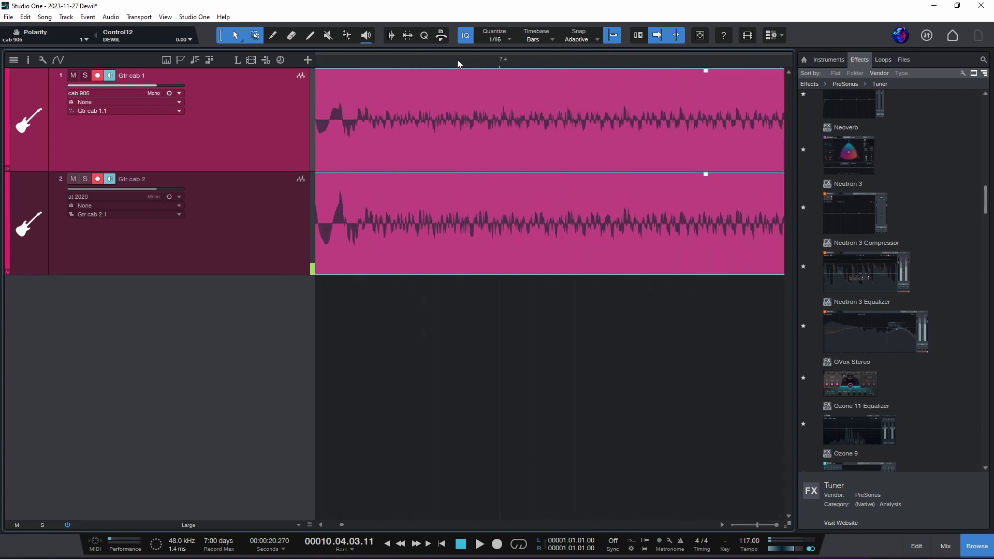
scroll(458, 60, "down", 3)
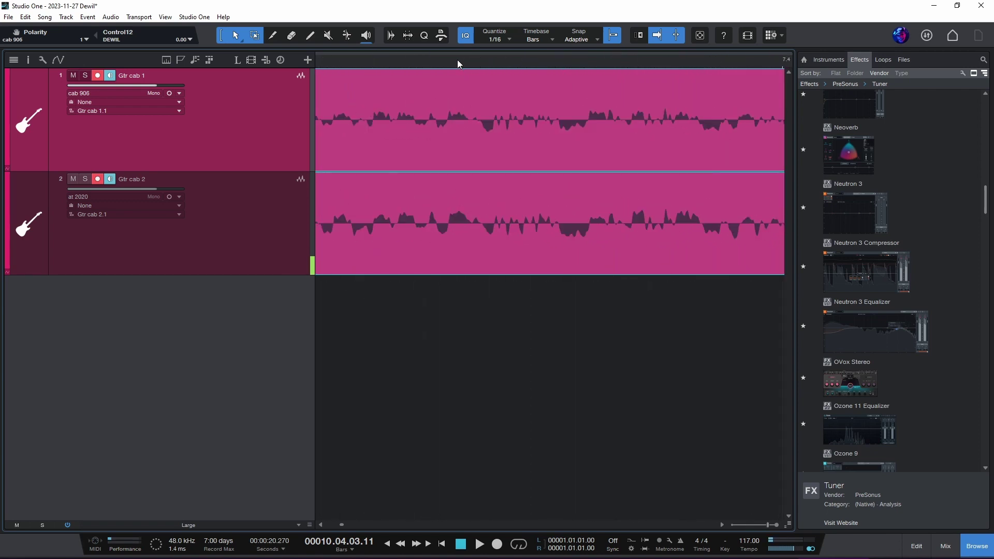
left_click(479, 64)
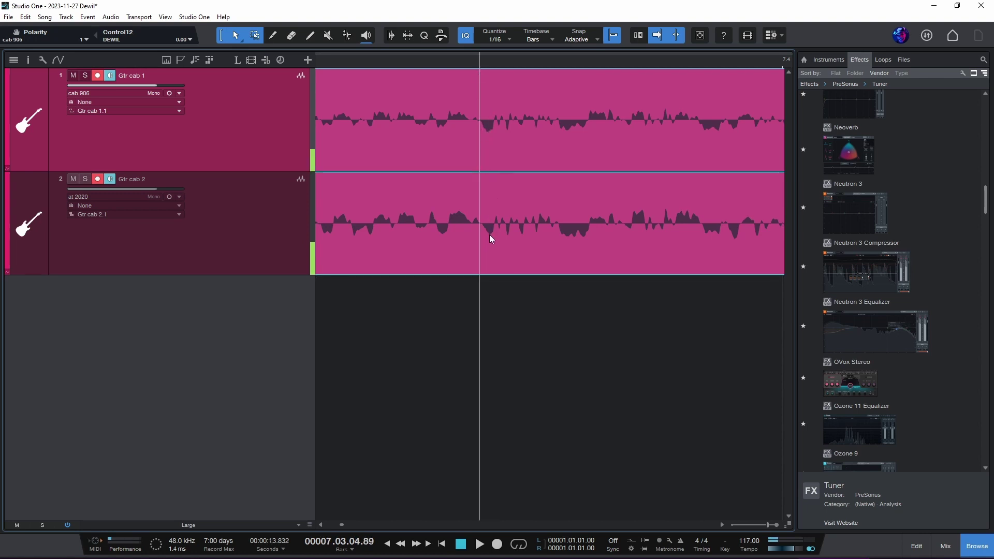
left_click(451, 63)
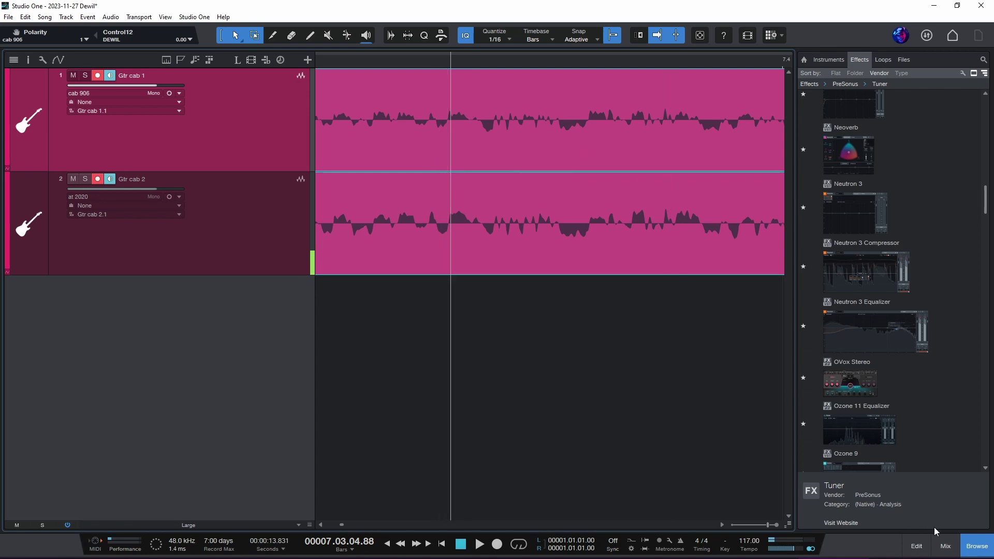
Hide the browser and show the mixing console beneath the arrangement
left_click(975, 548)
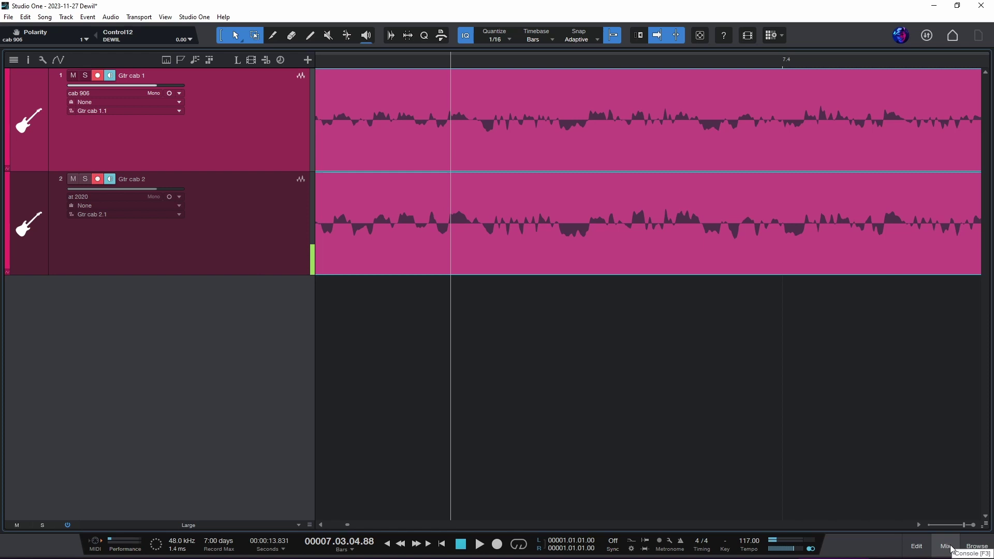
left_click(951, 552)
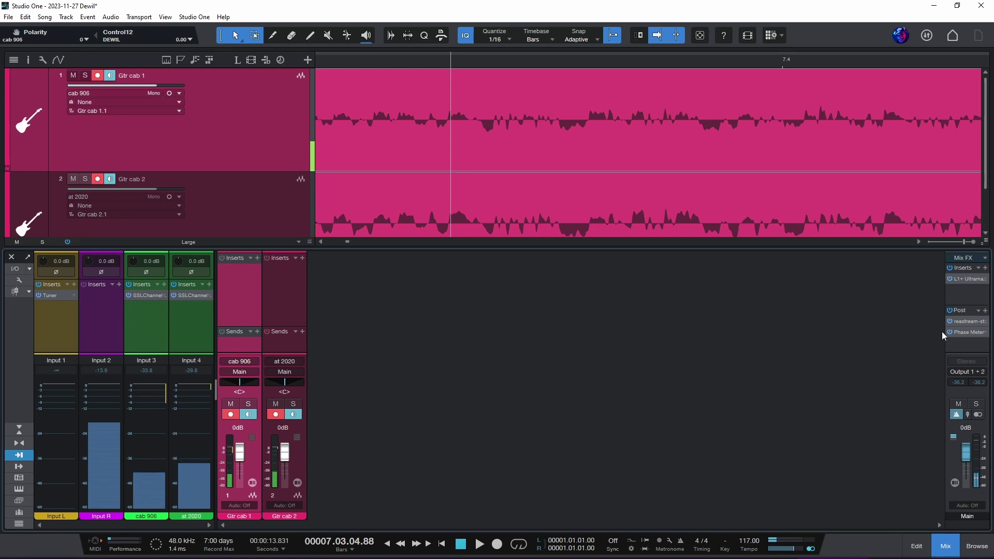
Inspect the main output's correlation in the Phase Meter, moving its window toward the centre, and close the plug-in
left_click(965, 332)
left_click_drag(673, 143, 519, 147)
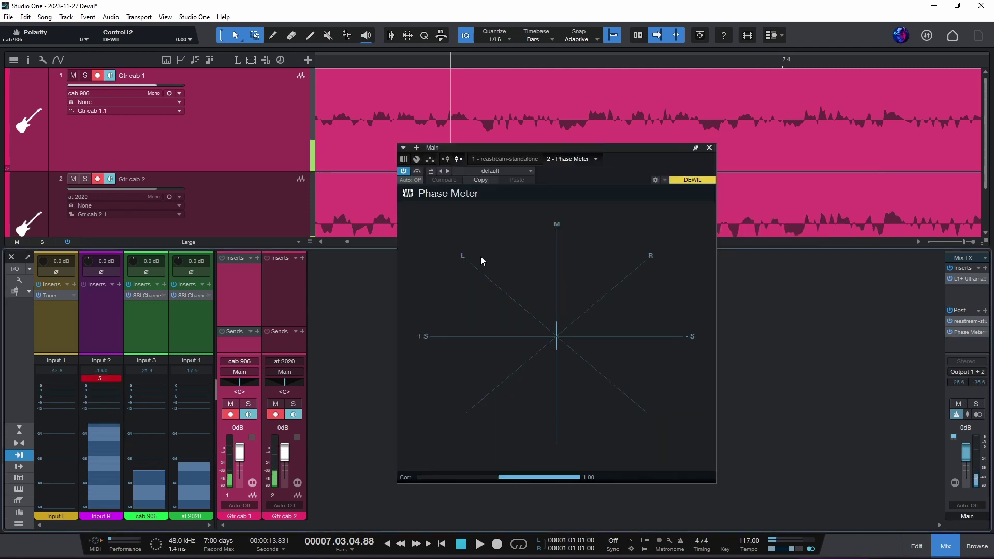
left_click(709, 148)
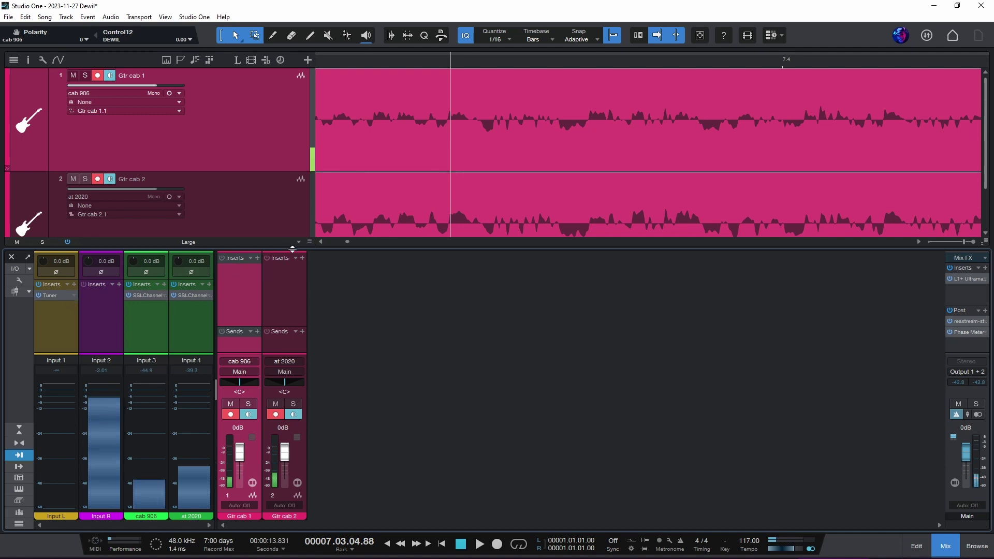
Enlarge the console's height and enable Input controls for its channels in the console options
left_click_drag(293, 249, 293, 227)
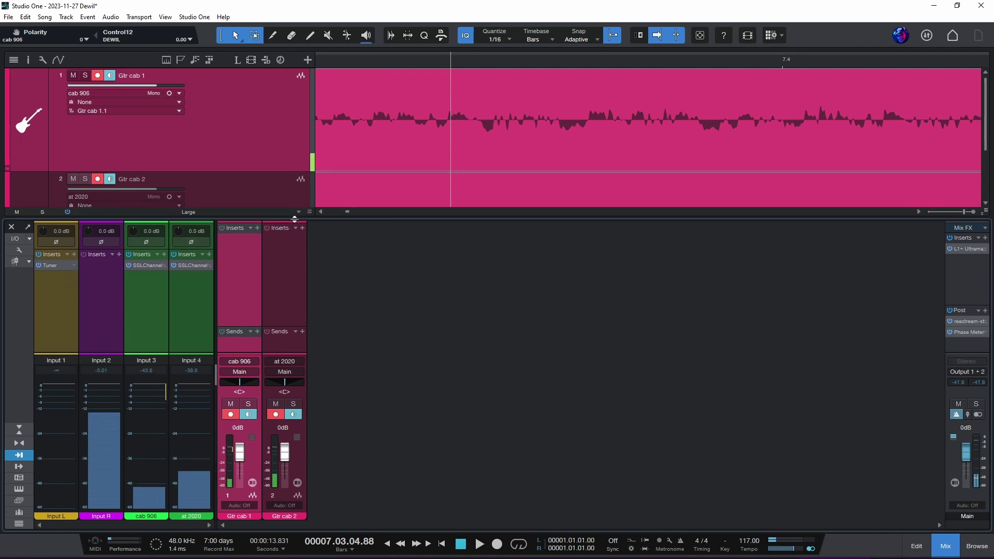
left_click(21, 259)
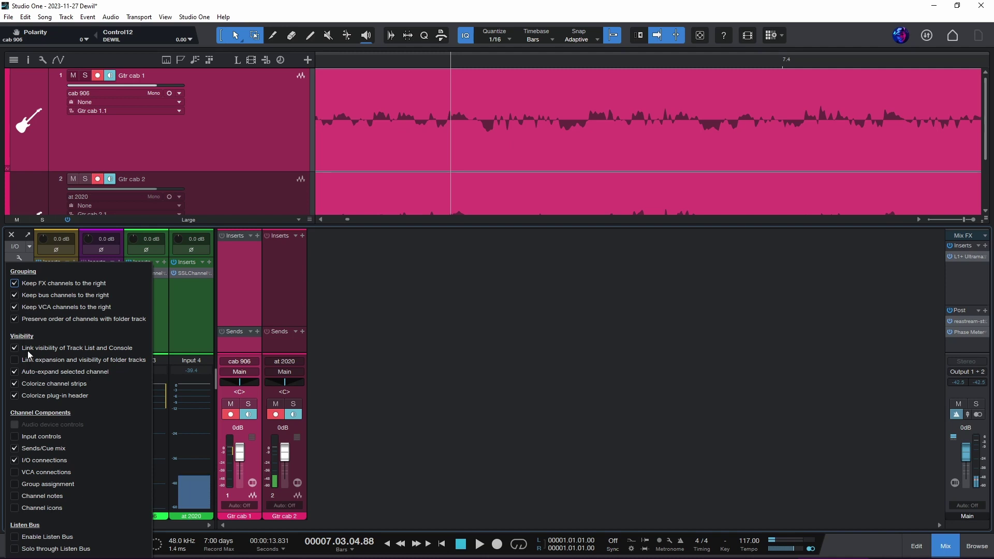
left_click(16, 437)
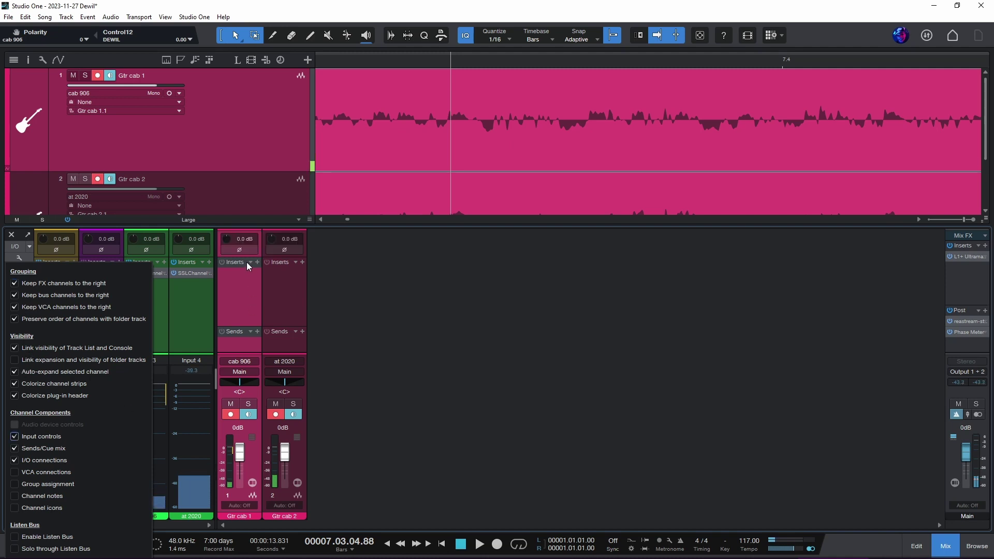
Play the first take from the song start, invert the polarity of the Gtr cab 1 channel during playback, and stop
left_click(460, 544)
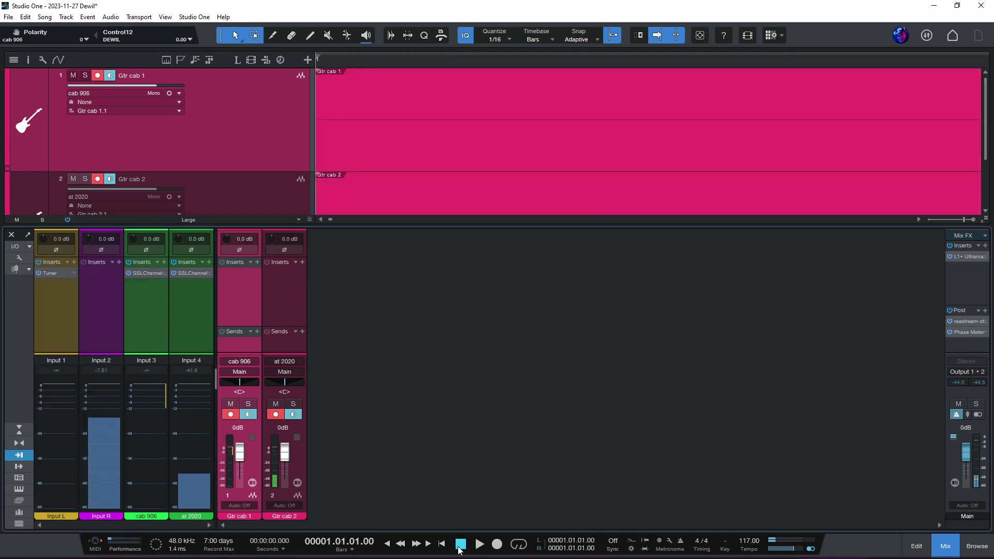
left_click(952, 543)
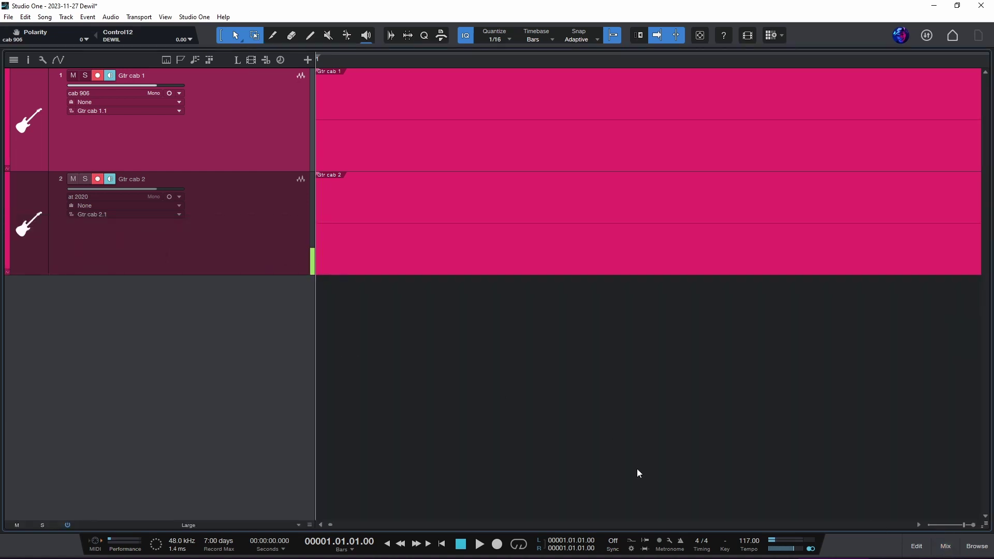
left_click(946, 546)
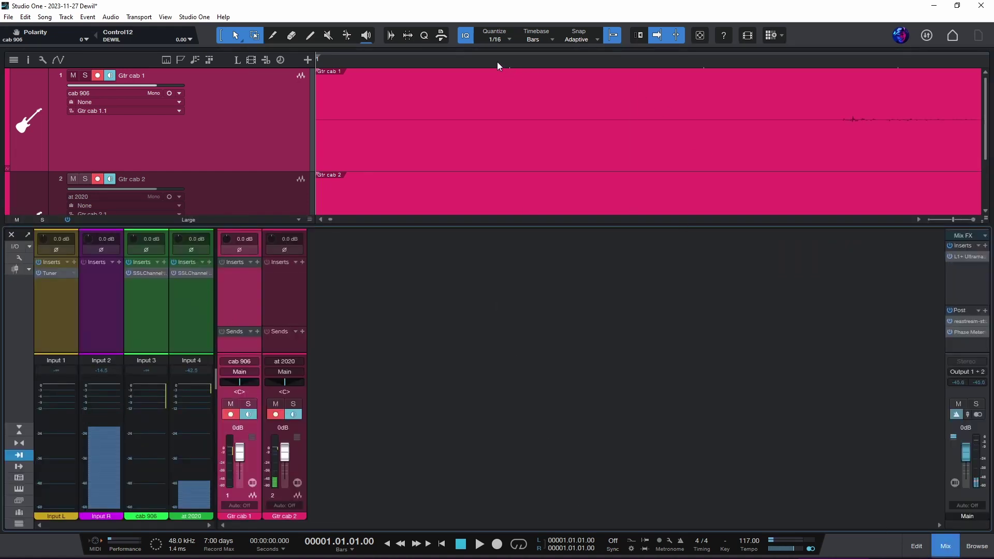
scroll(497, 61, "down", 5)
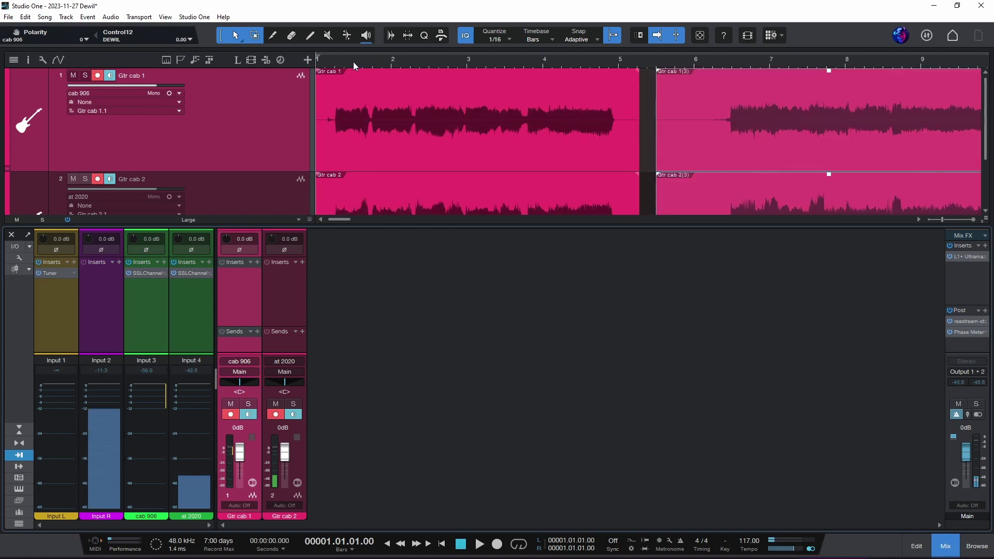
key("space")
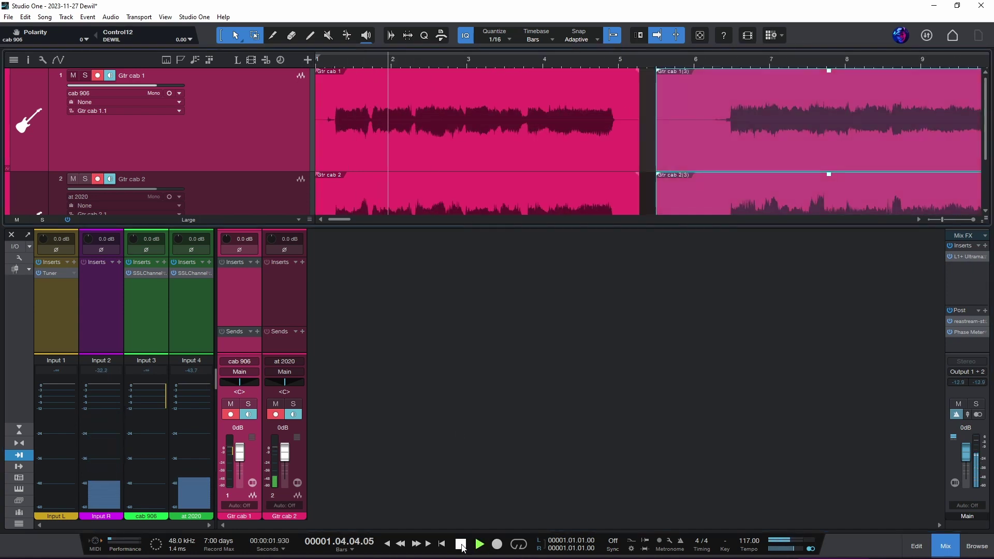
left_click(238, 249)
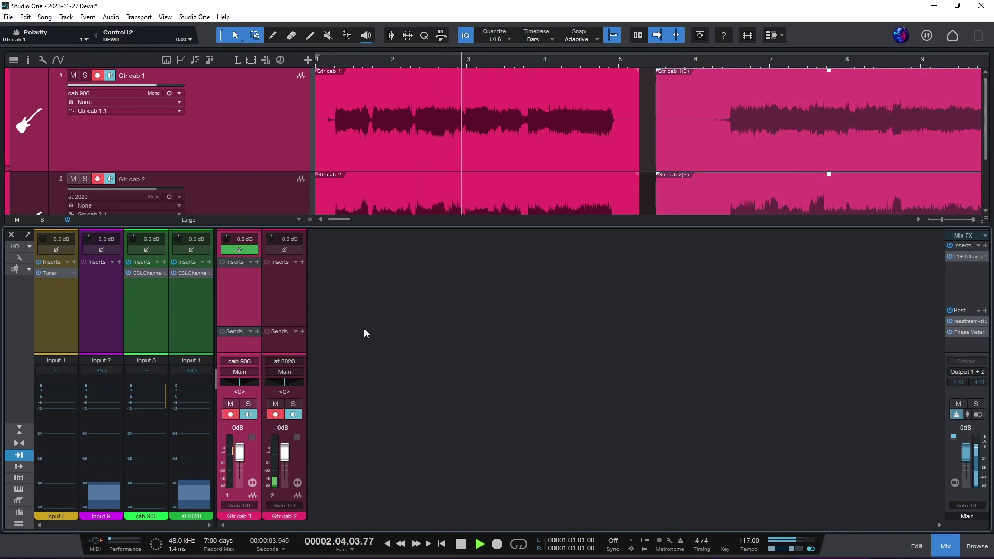
left_click(462, 544)
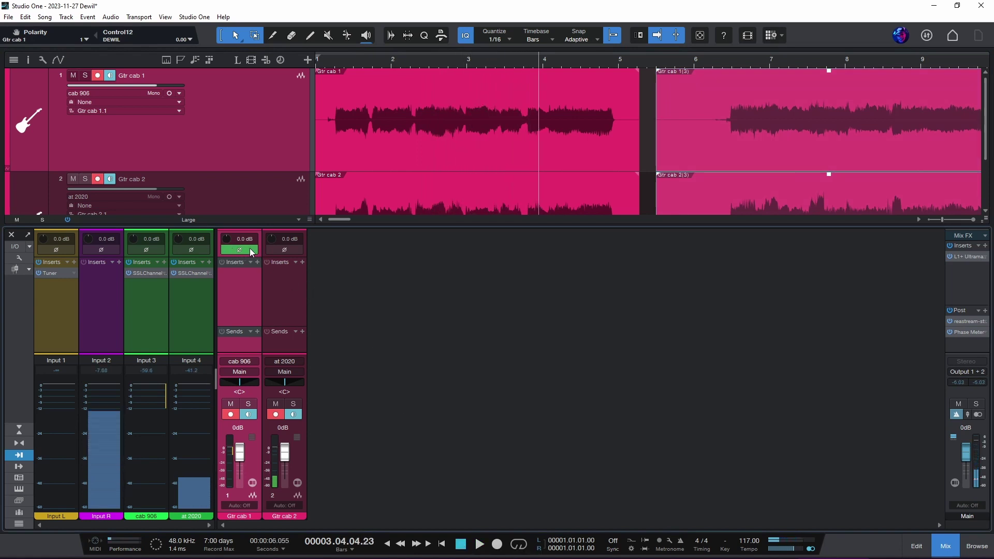